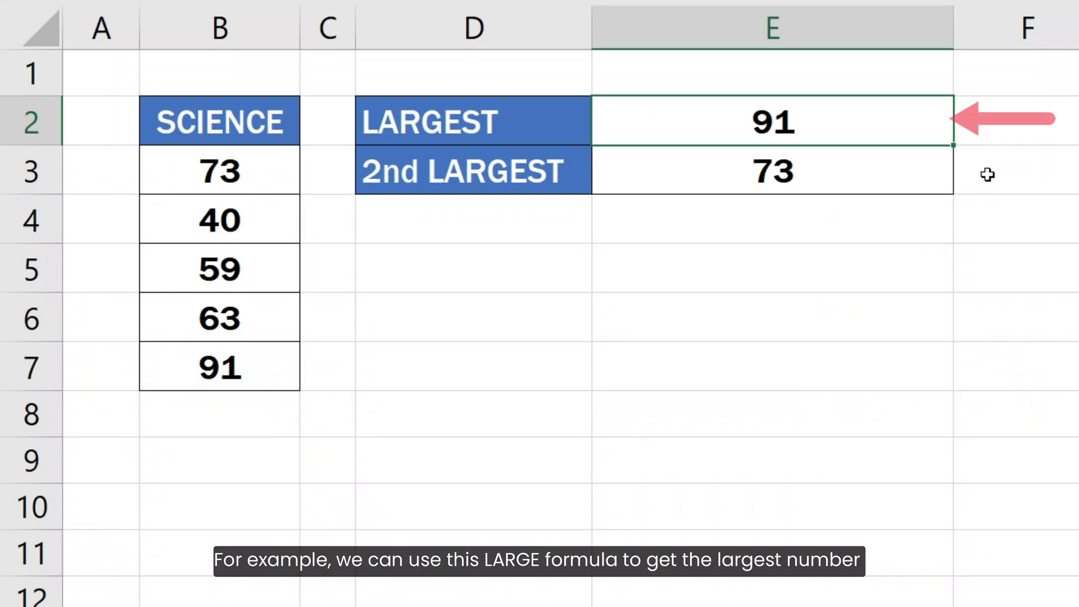
# Examine the LARGE formulas behind the largest and 2nd largest science marks in E2 and E3.
pyautogui.press('F2')
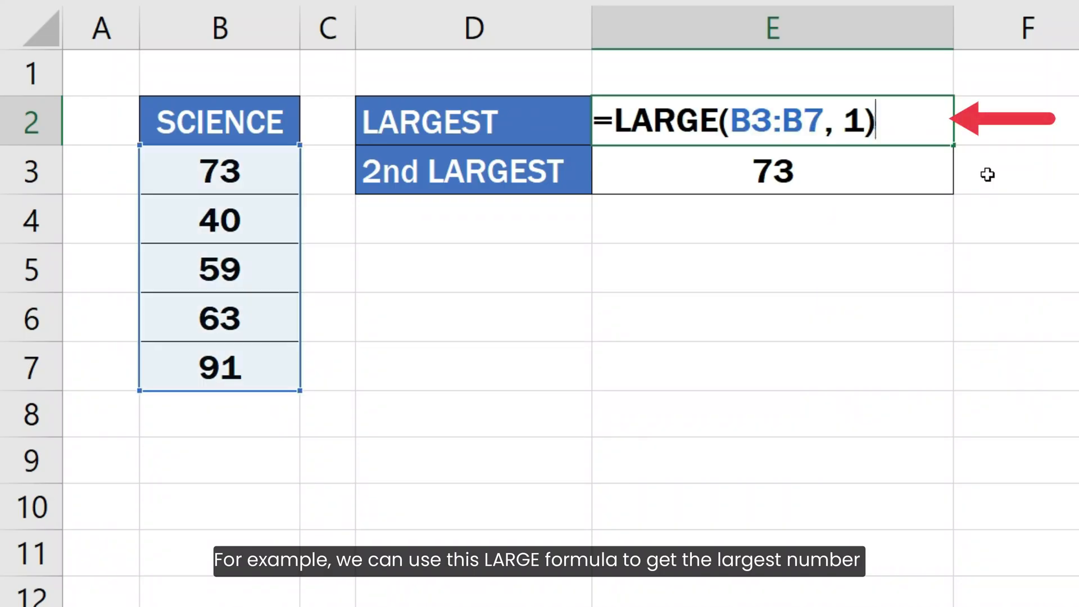
pyautogui.press('Return')
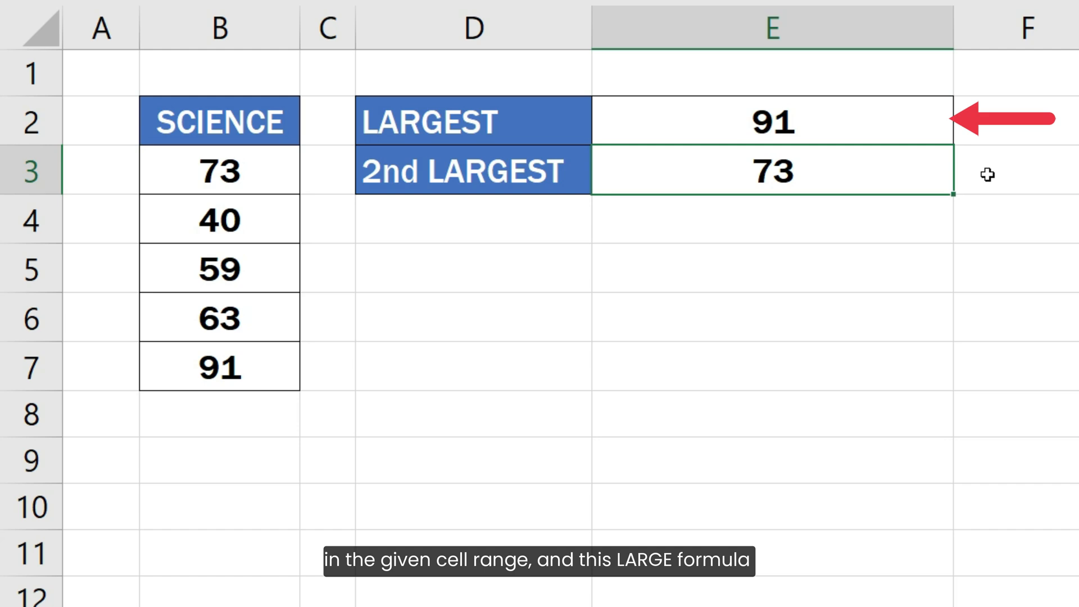
pyautogui.press('F2')
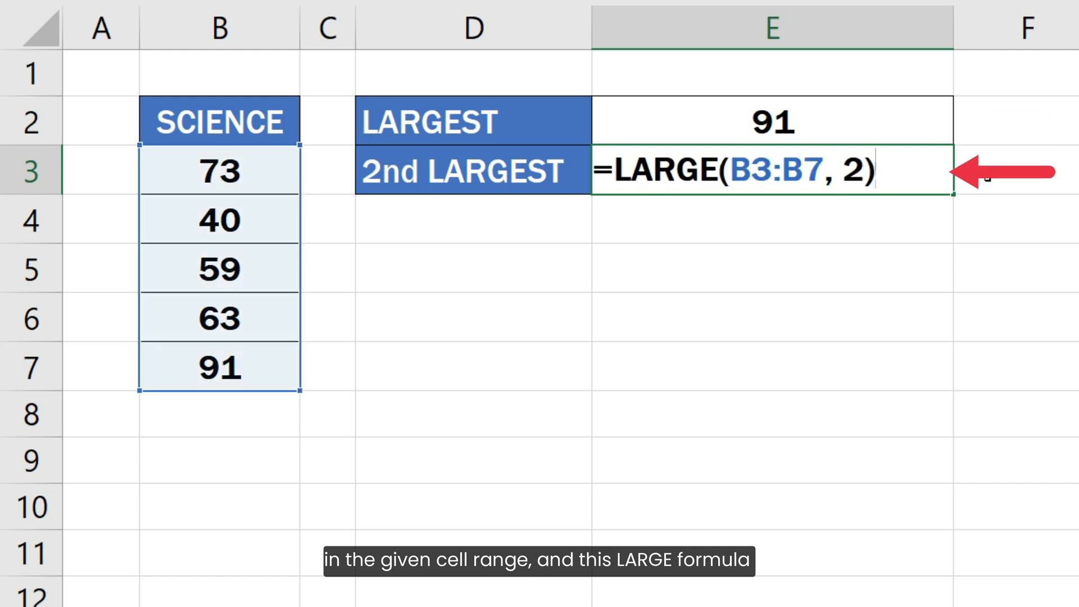
pyautogui.press('Return')
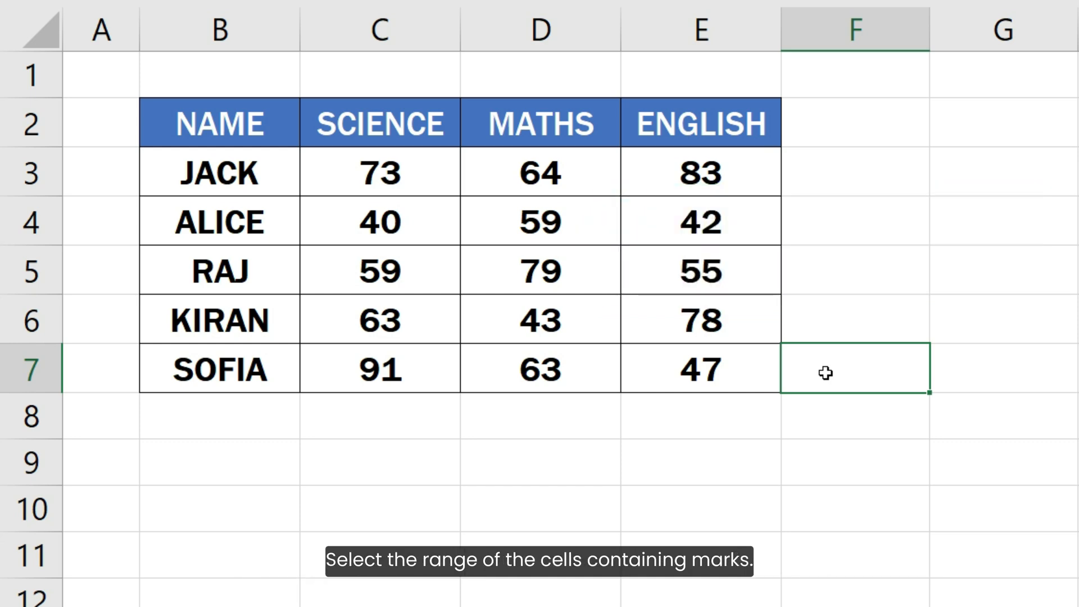
# Start a new conditional formatting rule for the marks in C3:E7 that uses a formula to determine which cells to format.
pyautogui.moveTo(422, 174); pyautogui.dragTo(701, 371)
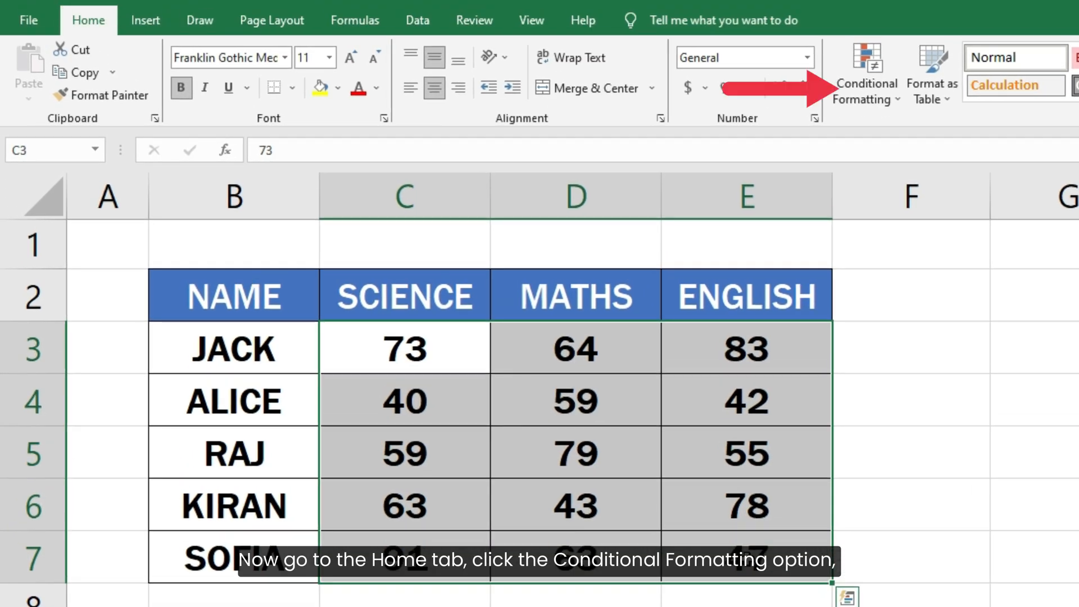
pyautogui.click(863, 90)
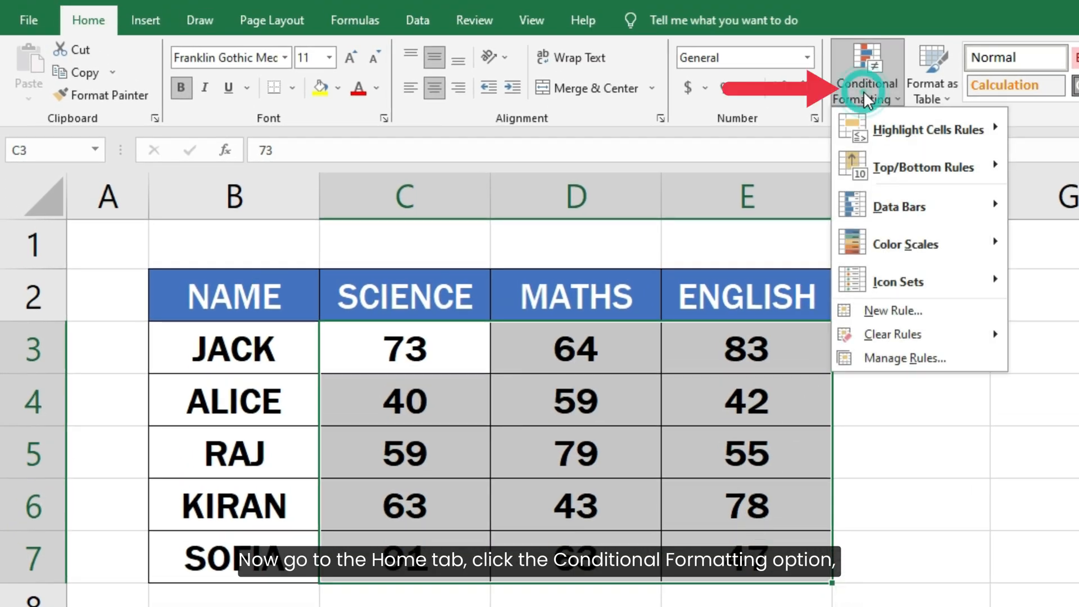
pyautogui.click(884, 319)
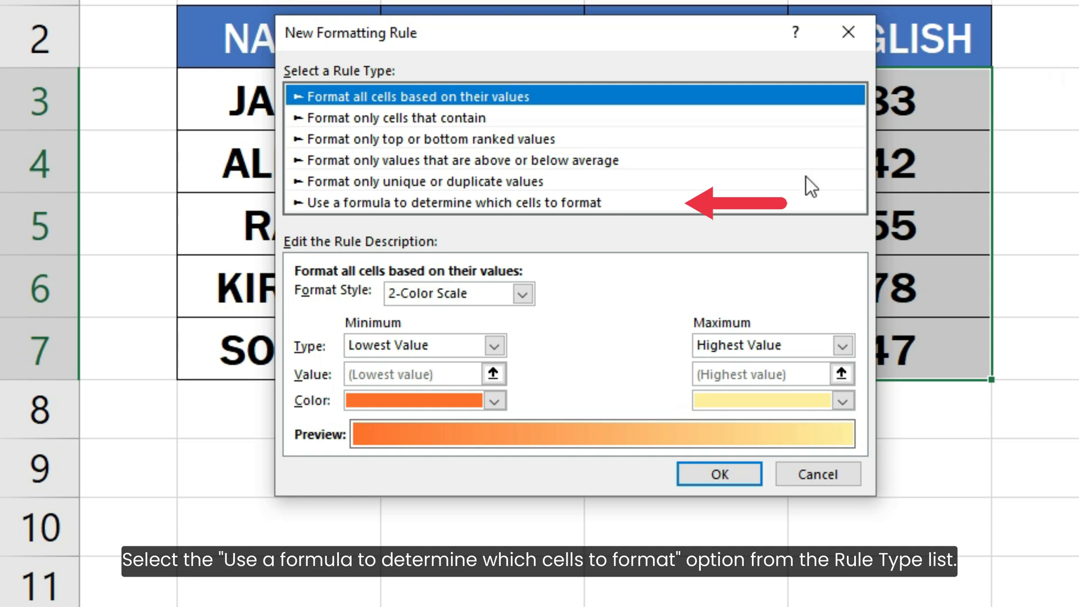
pyautogui.click(742, 204)
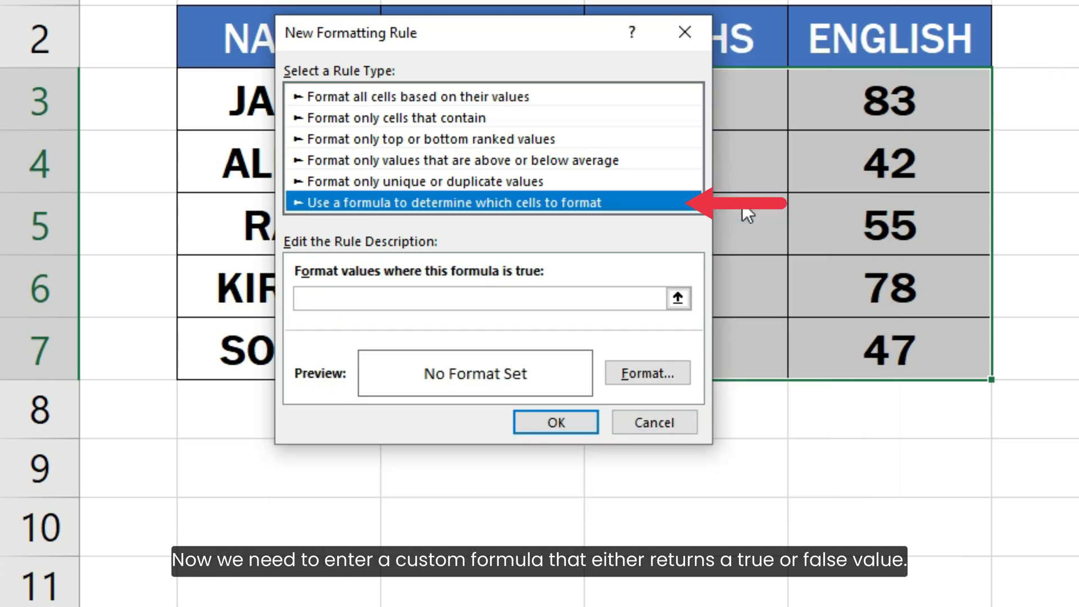
# Enter =C3 >= LARGE(C3:E7, 3) as the rule's formula.
pyautogui.click(643, 297)
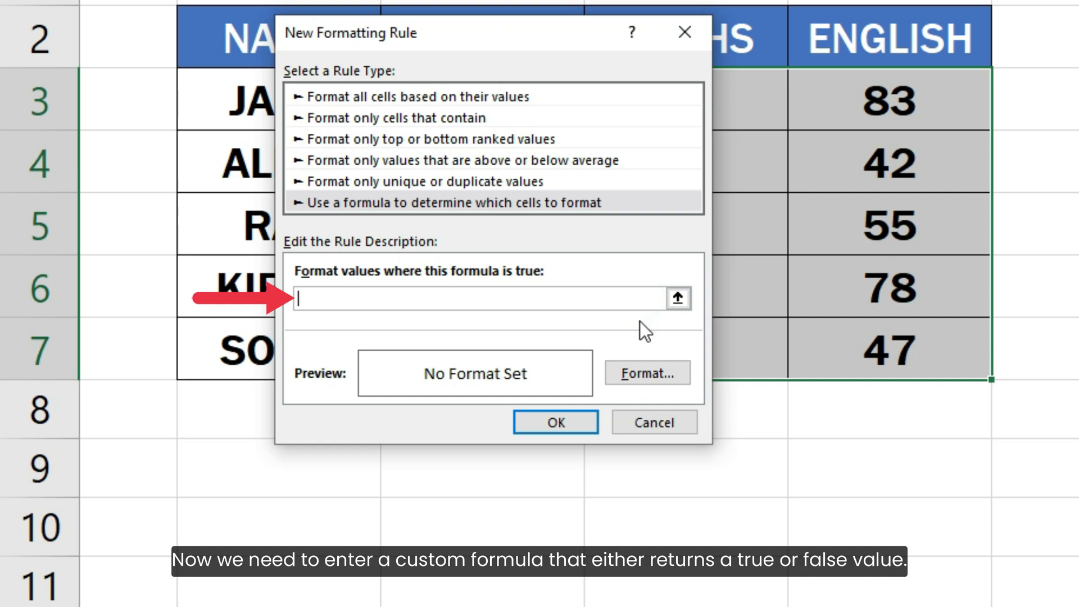
pyautogui.write('=C3 >=')
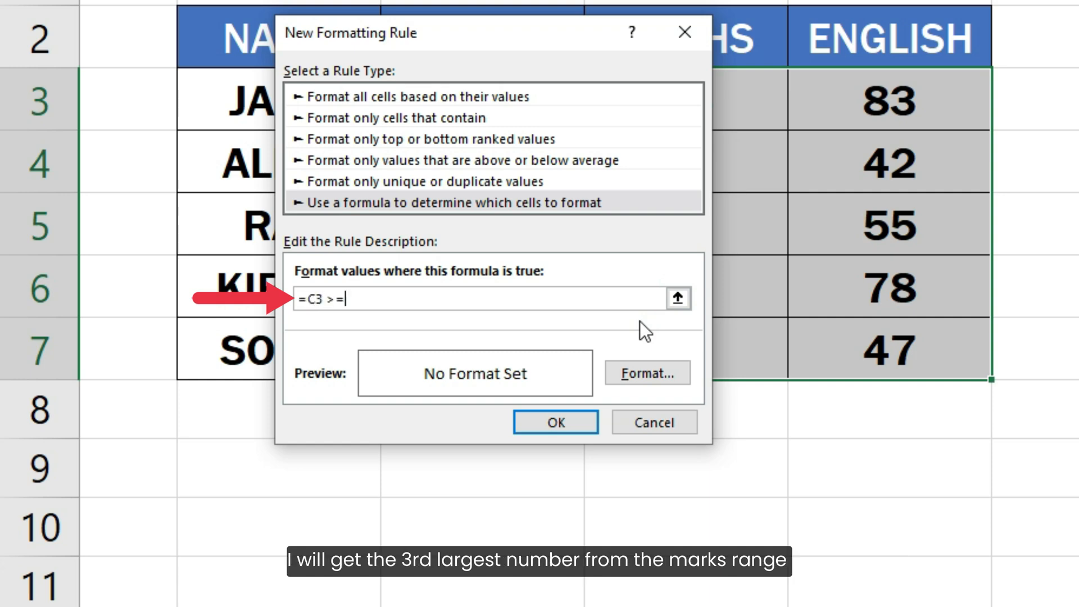
pyautogui.write(' LARGE(C3')
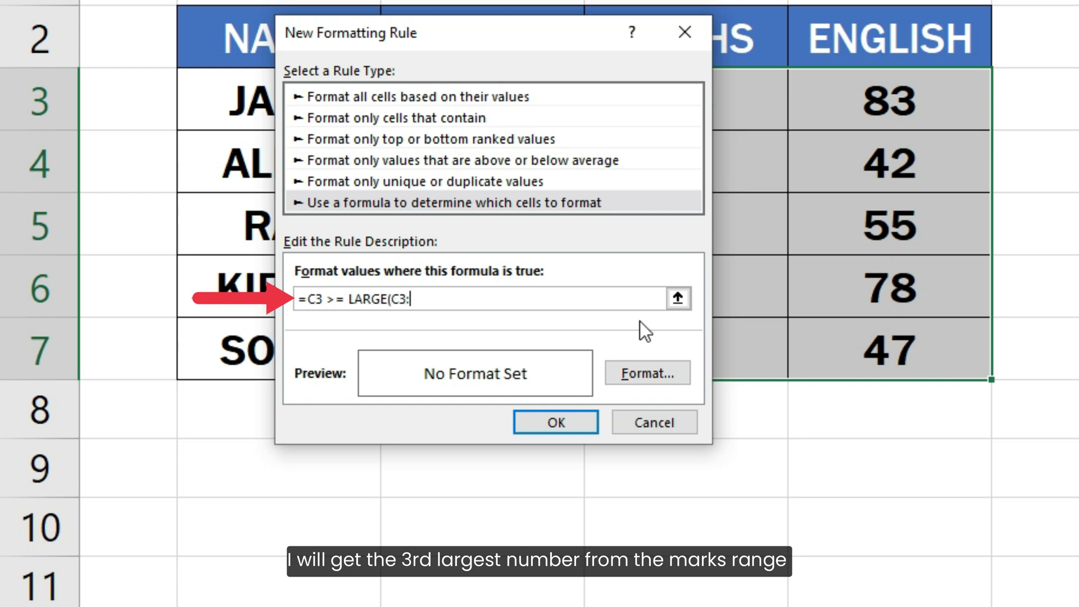
pyautogui.write(':E7, 3)')
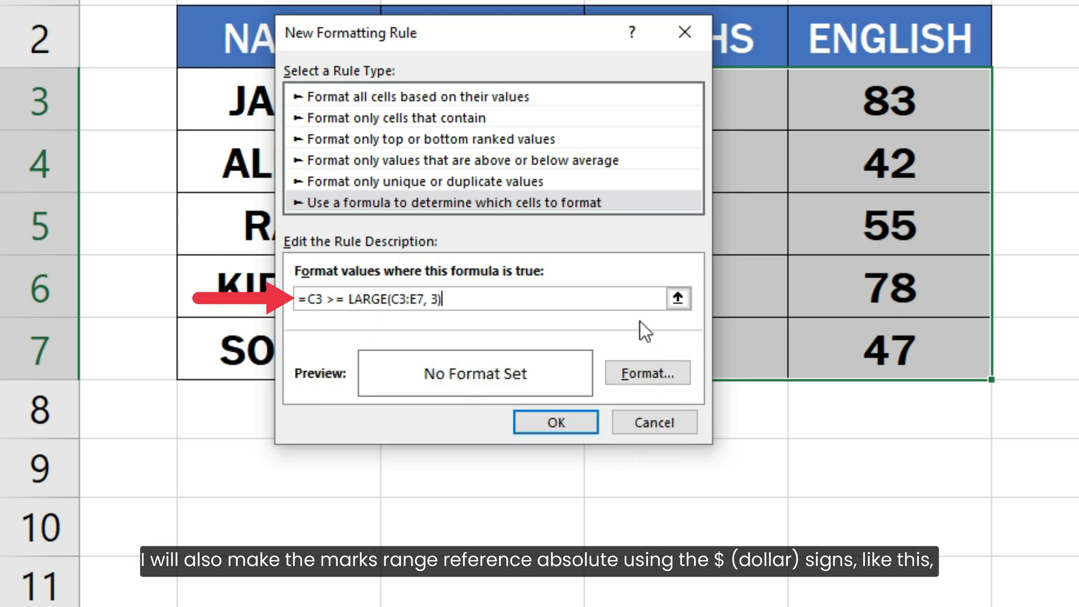
# Make the marks range in the rule's LARGE function absolute as $C$3:$E$7.
pyautogui.click(393, 299)
pyautogui.write('$')
pyautogui.click(404, 304)
pyautogui.write('$')
pyautogui.click(427, 303)
pyautogui.write('$')
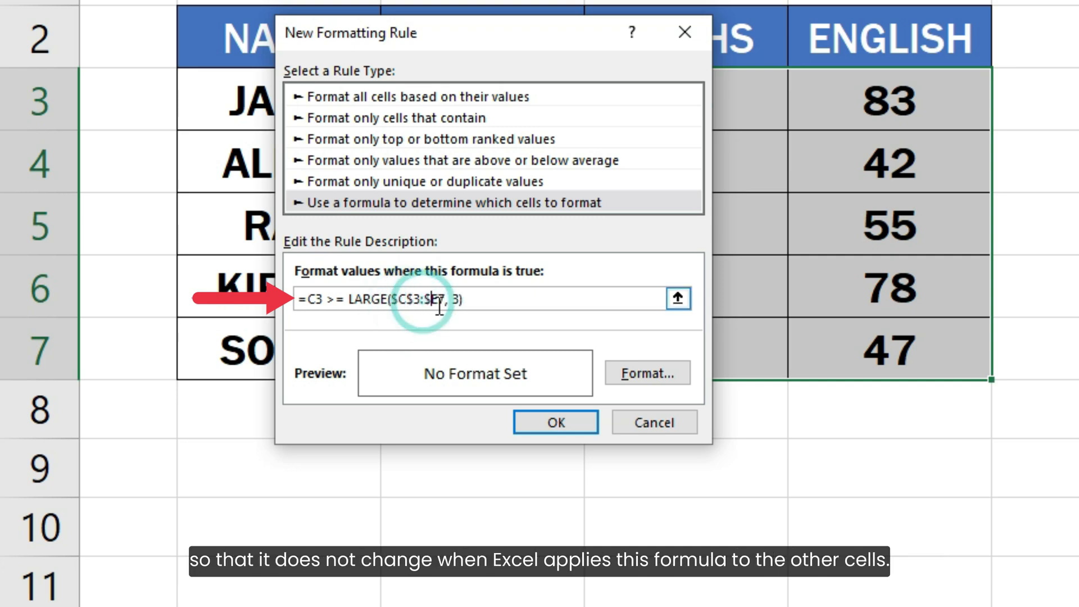
pyautogui.click(442, 303)
pyautogui.write('$')
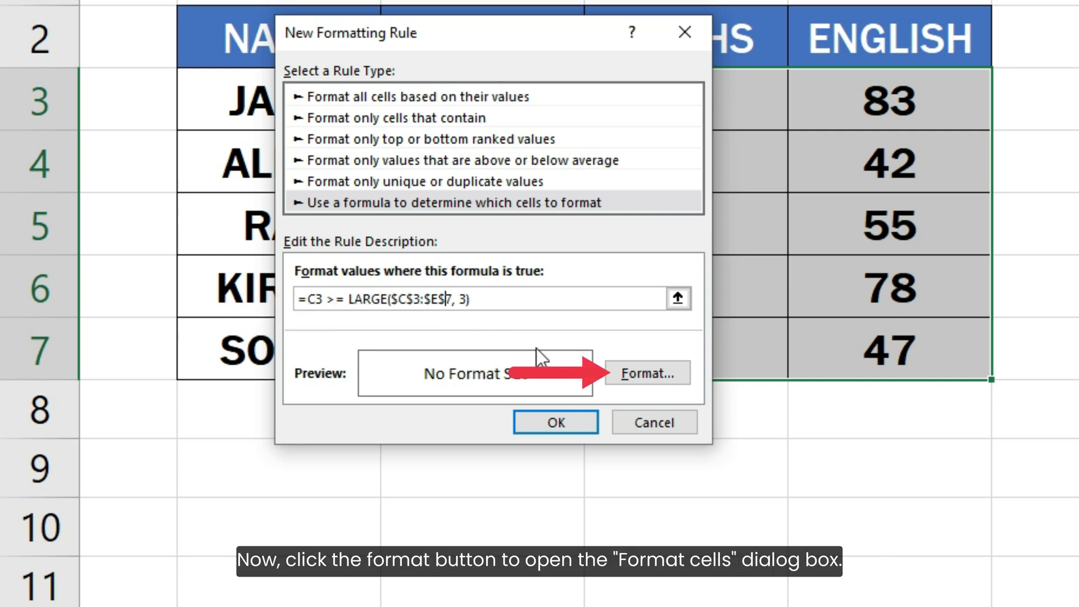
# Give the rule a light green background fill, apply it to the marks and deselect the range.
pyautogui.click(630, 374)
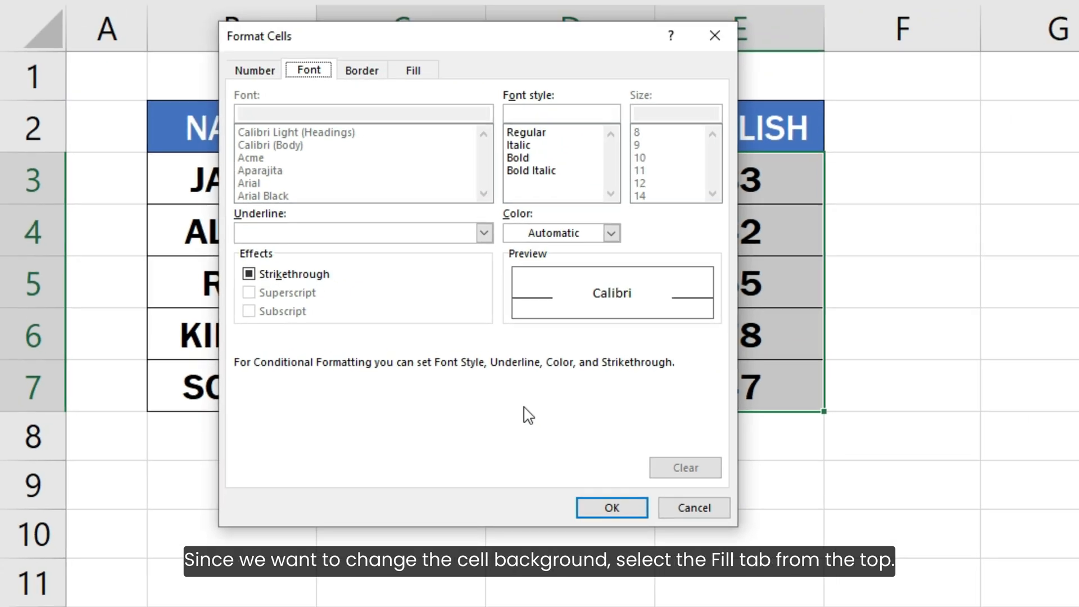
pyautogui.click(427, 72)
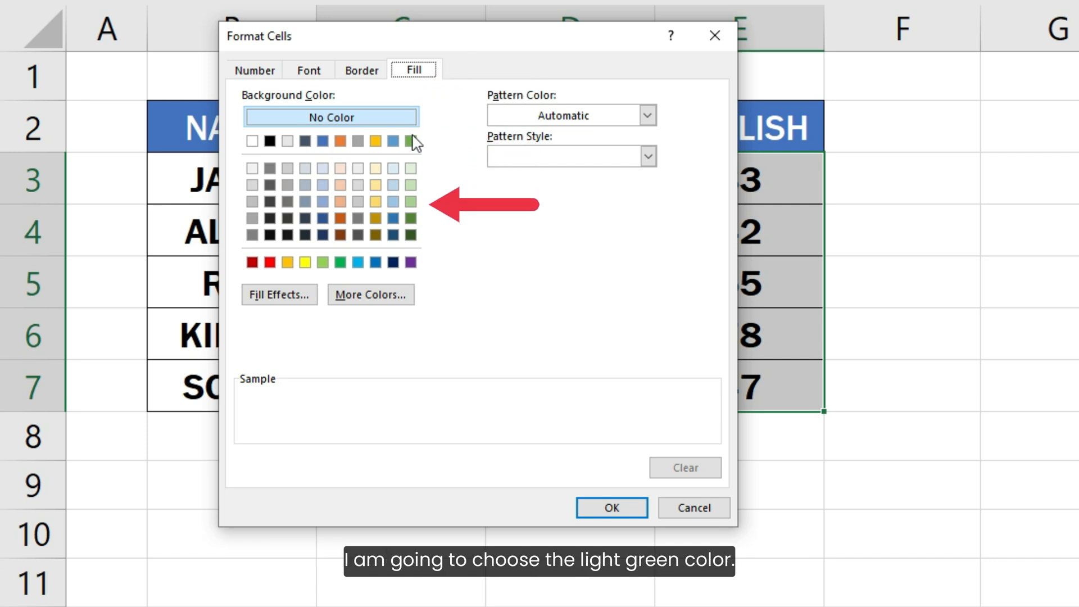
pyautogui.click(411, 185)
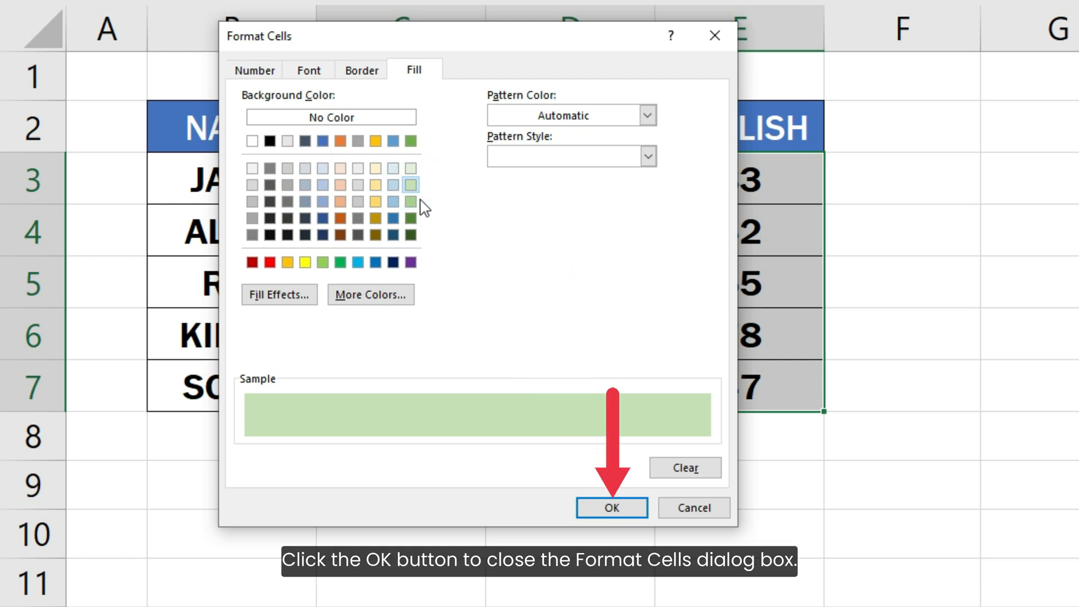
pyautogui.click(586, 508)
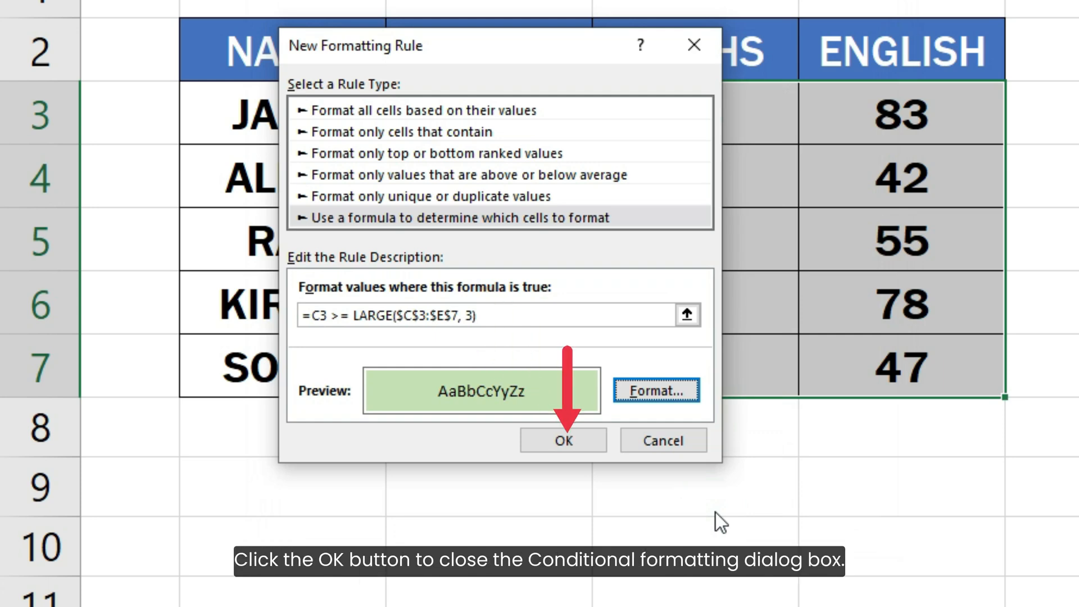
pyautogui.click(582, 441)
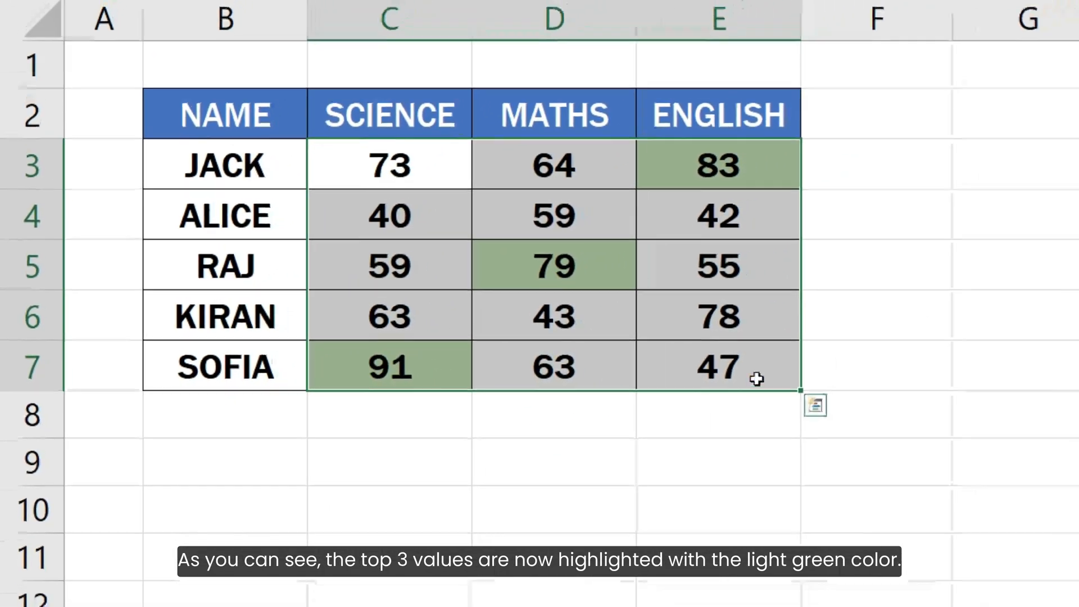
pyautogui.click(1070, 357)
pyautogui.click(831, 358)
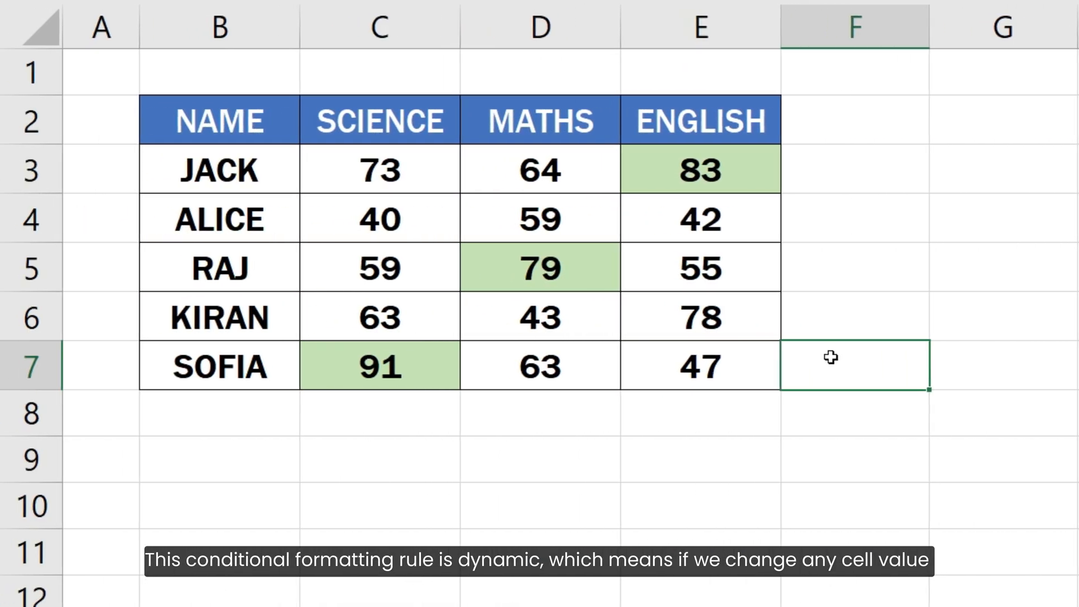
# Change the English marks to 75 in E3 and 80 in E4 to test the highlighting rule.
pyautogui.click(745, 160)
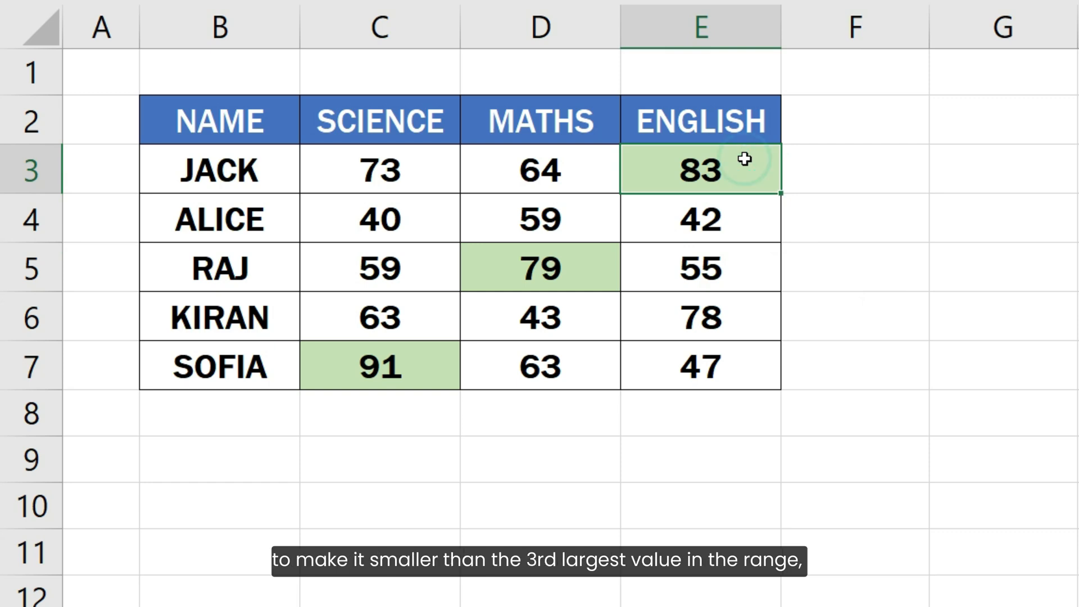
pyautogui.doubleClick(746, 160)
pyautogui.press('BackSpace')
pyautogui.press('BackSpace')
pyautogui.write('75')
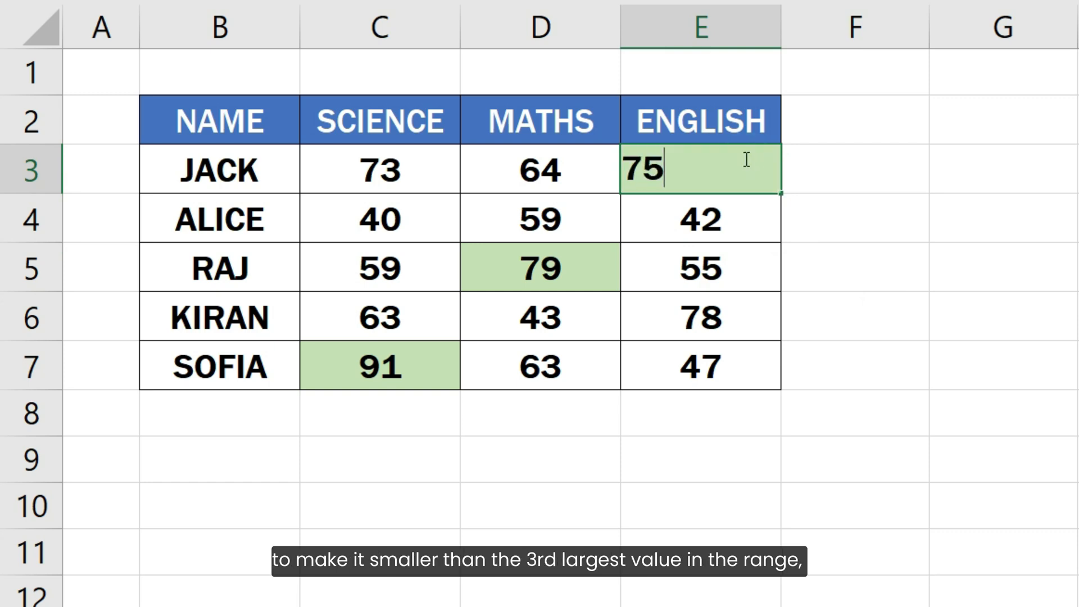
pyautogui.press('Return')
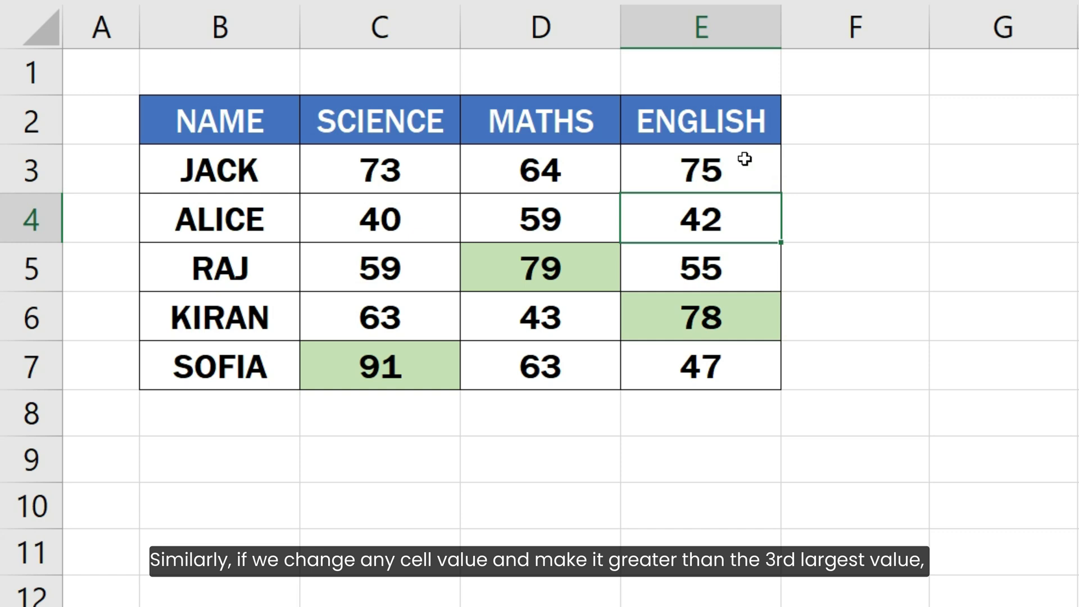
pyautogui.write('80')
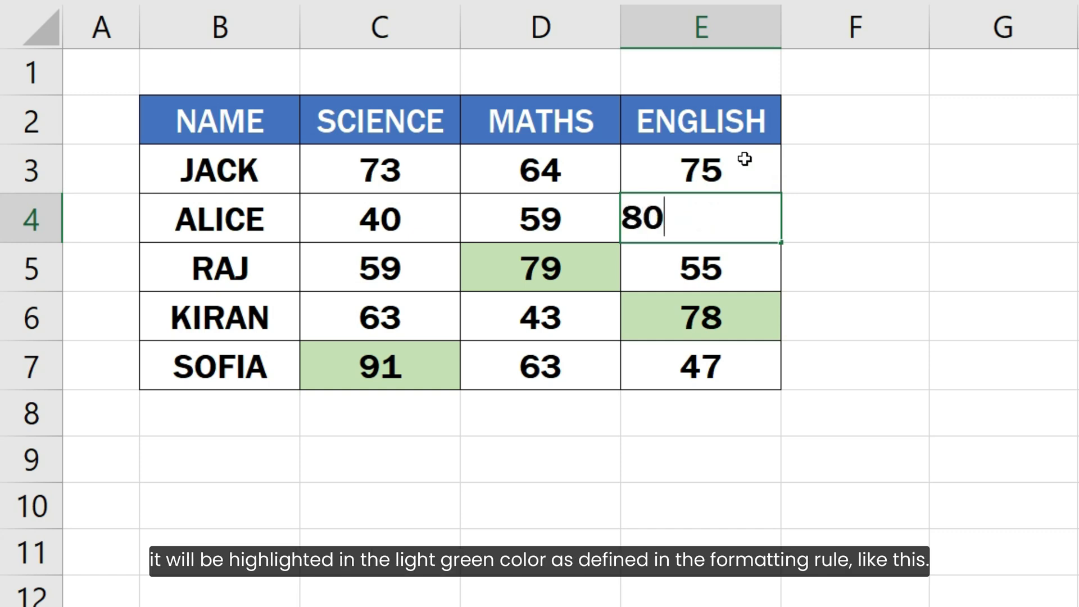
pyautogui.press('Return')
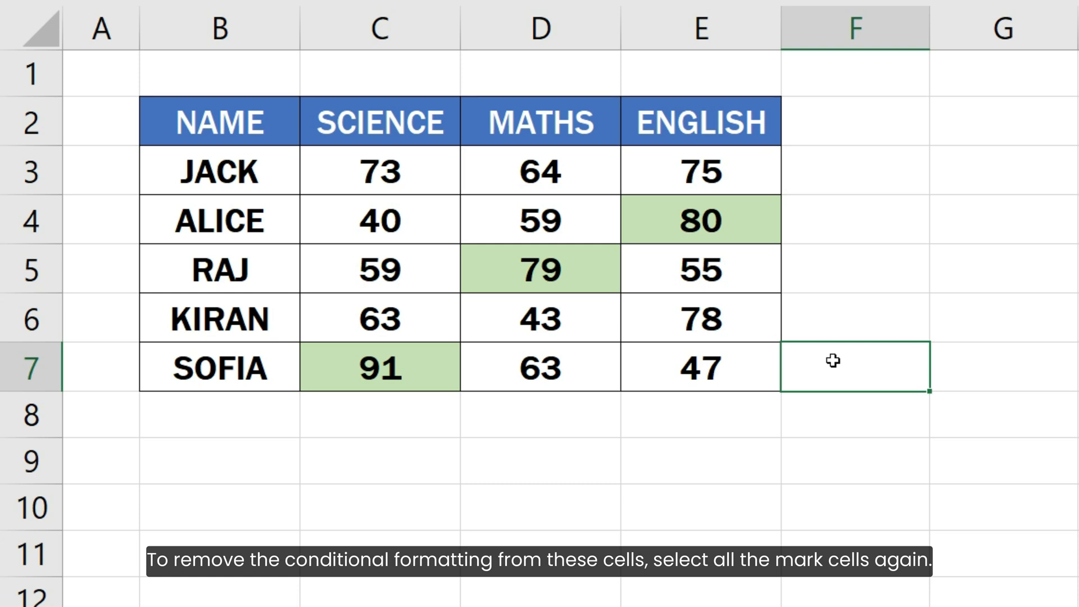
# Clear the conditional formatting rules from the marks in C3:E7 only, and deselect the range.
pyautogui.moveTo(418, 182); pyautogui.dragTo(681, 364)
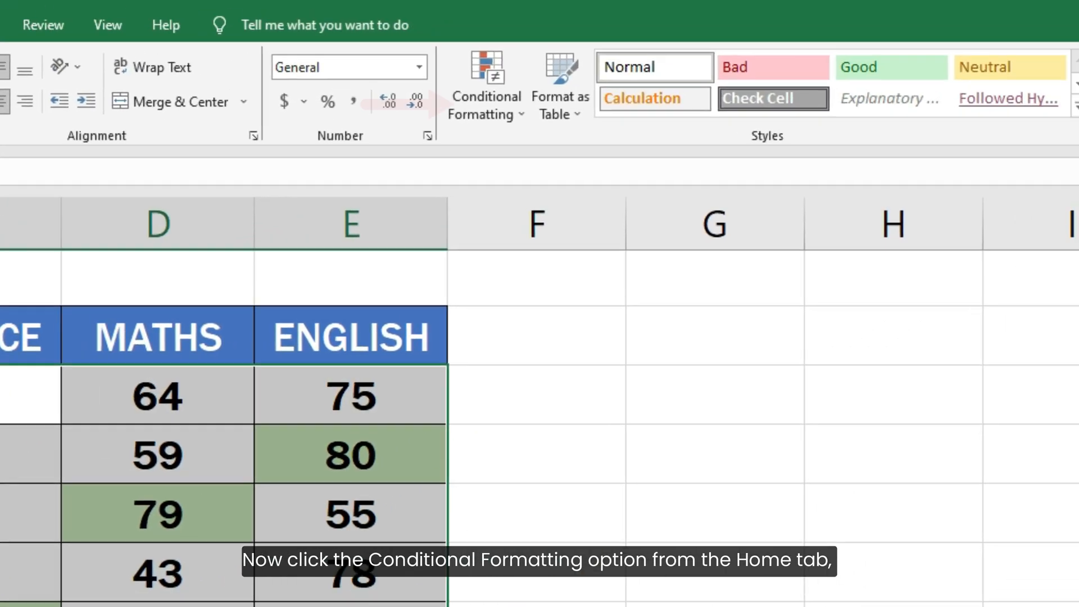
pyautogui.click(491, 102)
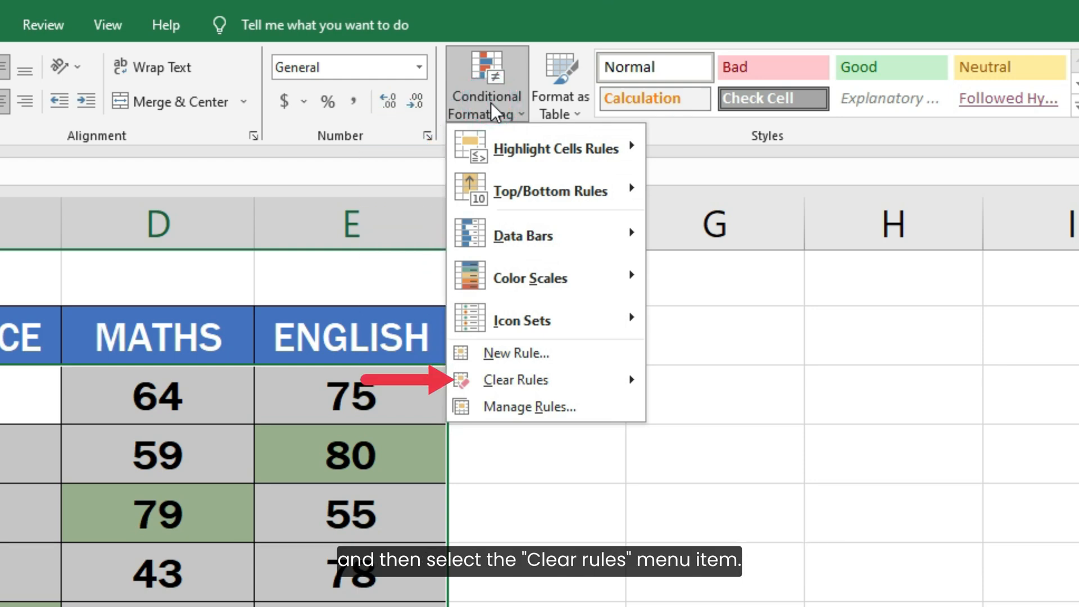
pyautogui.moveTo(579, 393)
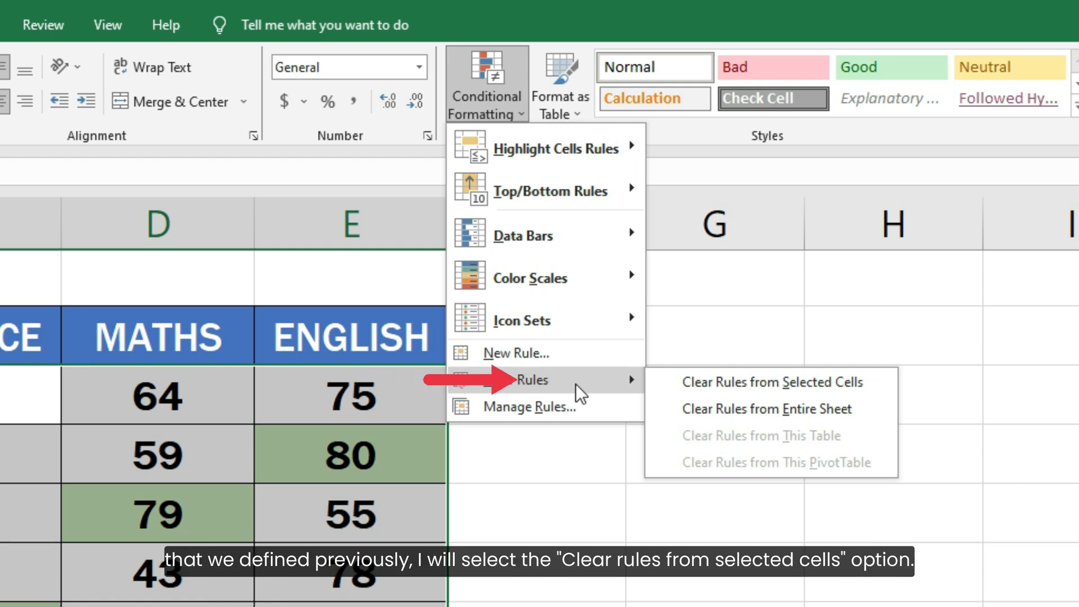
pyautogui.click(667, 385)
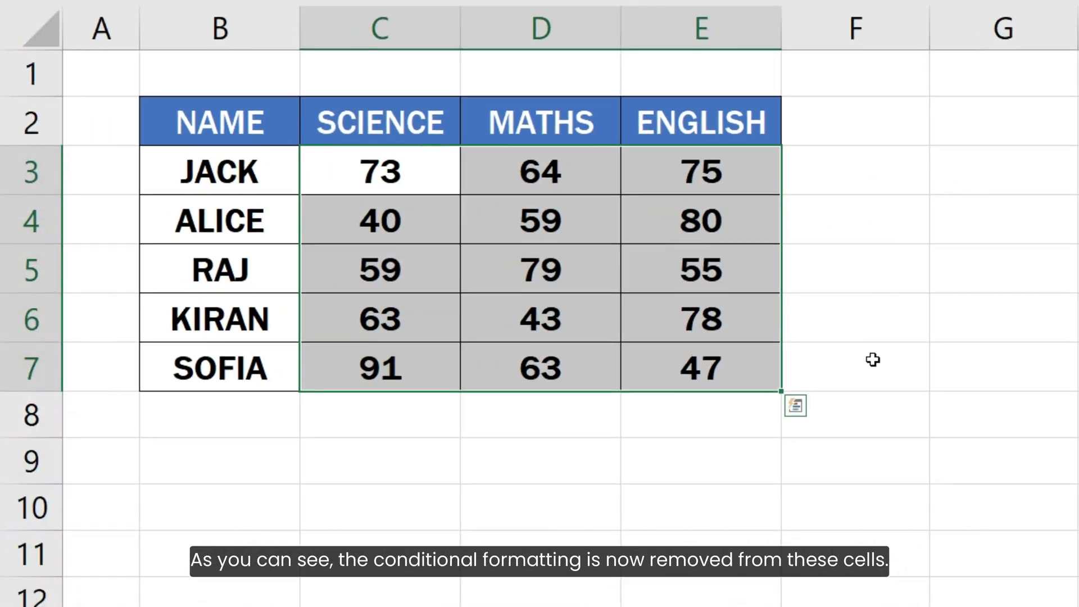
pyautogui.click(869, 379)
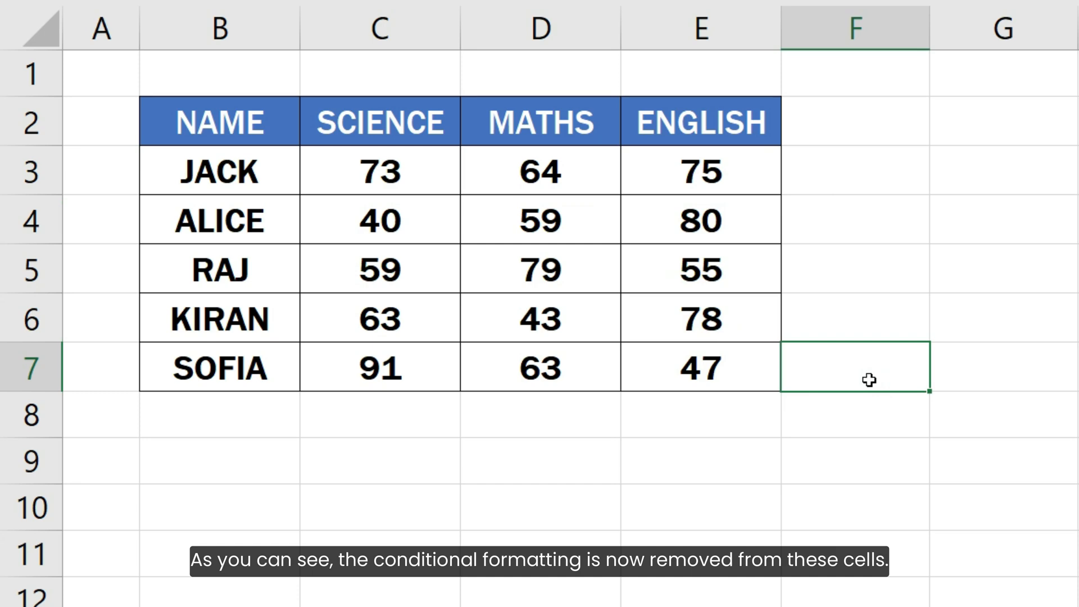